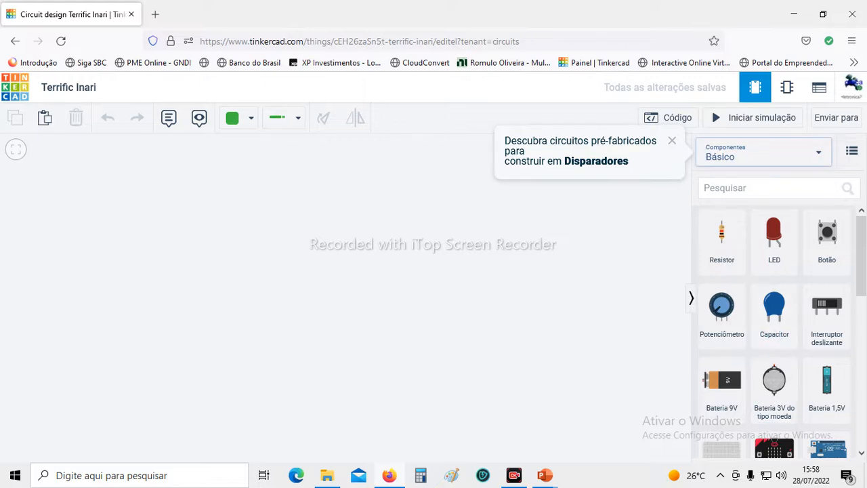
# Look at the full component library, then return to the basic component set.
pyautogui.scroll(-1, 826, 387)
pyautogui.scroll(1, 779, 332)
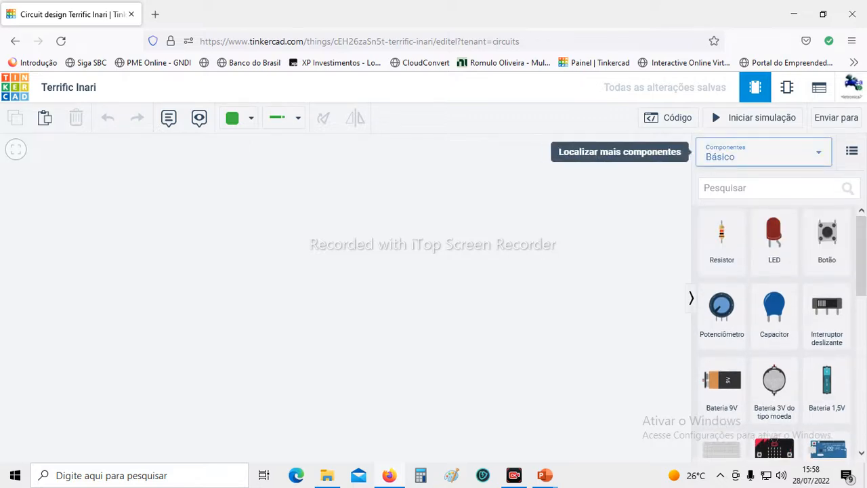
pyautogui.click(763, 157)
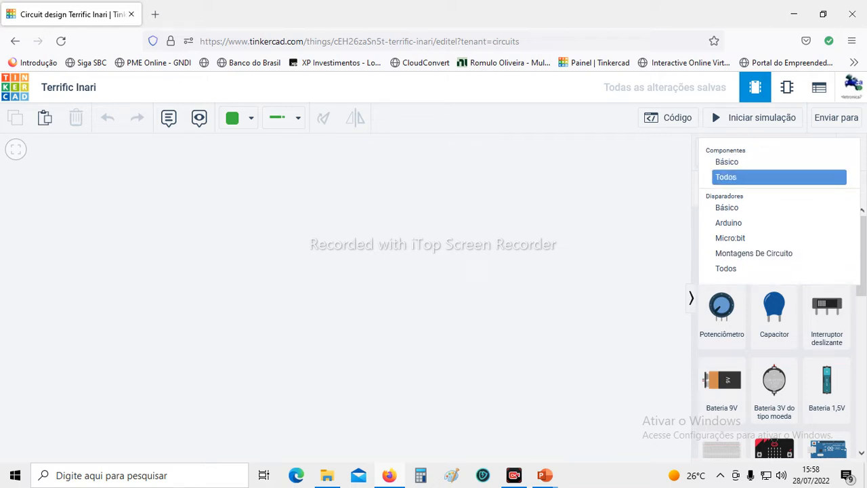
pyautogui.click(745, 177)
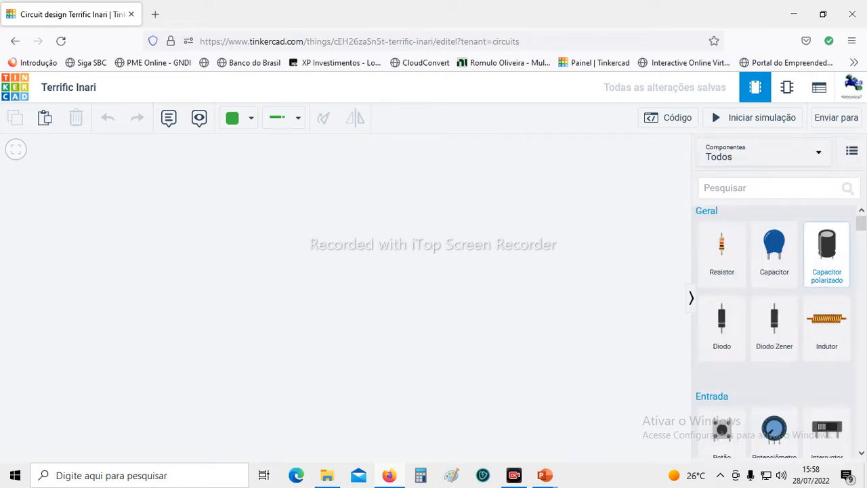
pyautogui.click(763, 156)
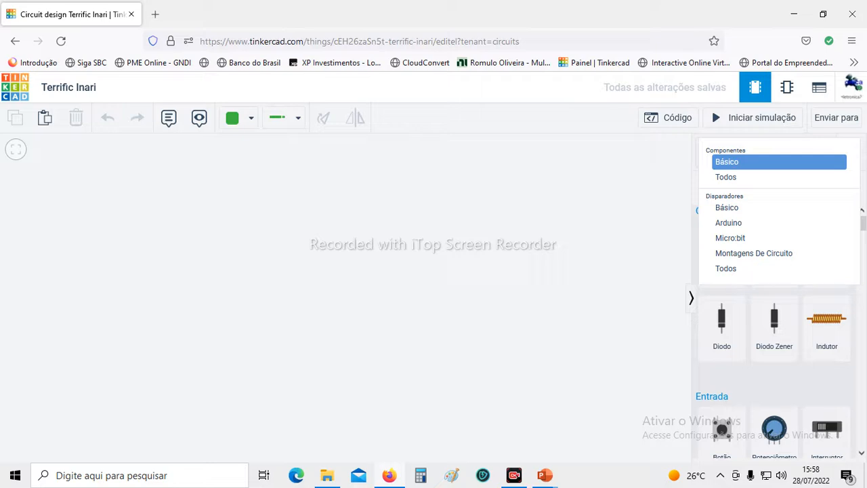
pyautogui.click(752, 162)
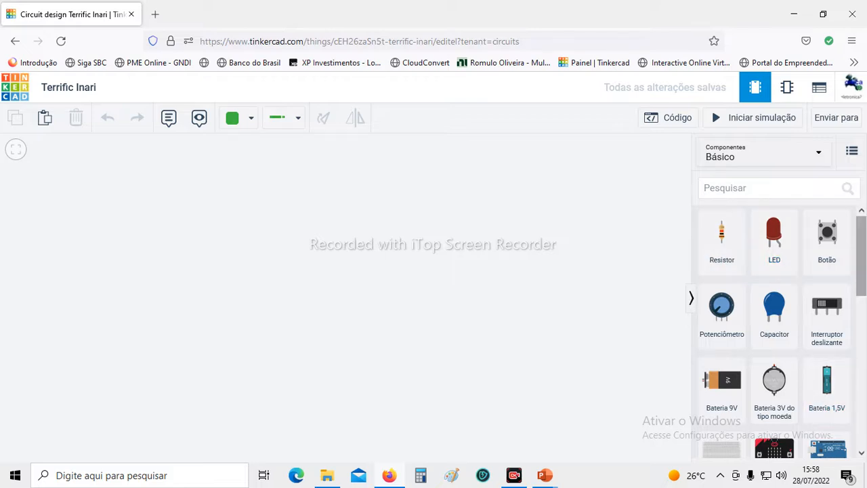
# Place a small breadboard from the basic components in the middle of the workspace.
pyautogui.scroll(-2, 779, 332)
pyautogui.scroll(-4, 778, 332)
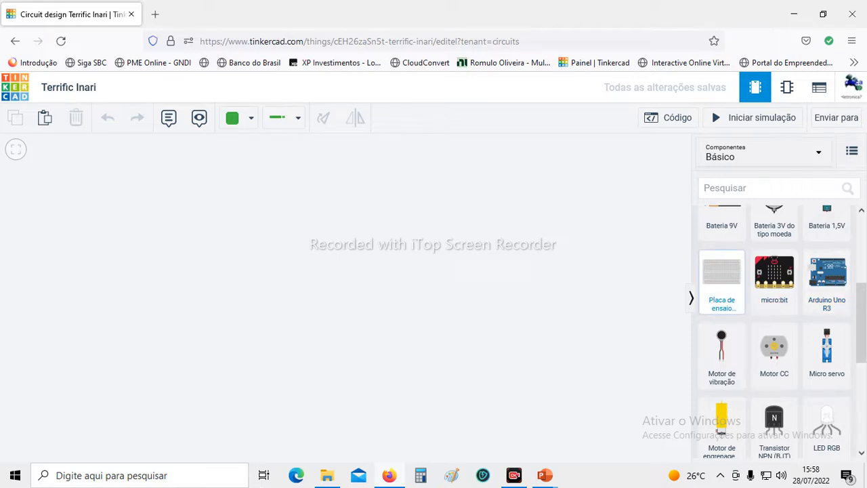
pyautogui.click(722, 281)
pyautogui.click(342, 294)
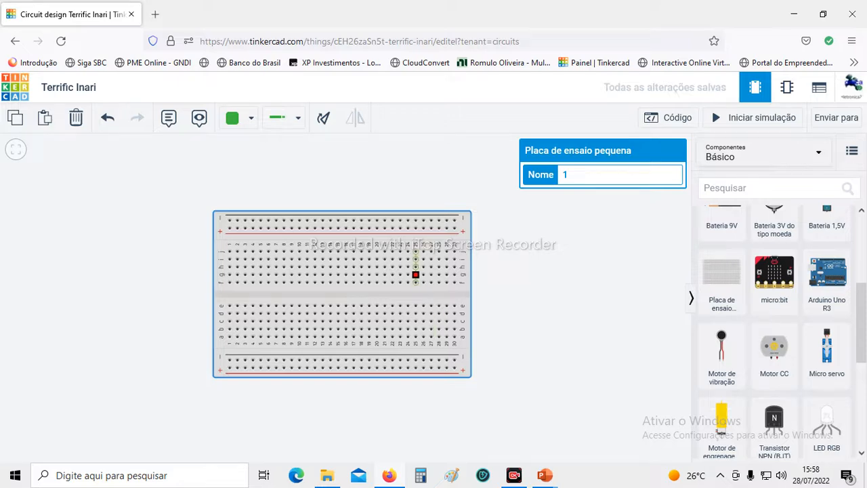
# Inspect the breadboard's holes up close, then shift the board slightly lower in the workspace and deselect it.
pyautogui.scroll(2, 366, 295)
pyautogui.scroll(2, 372, 261)
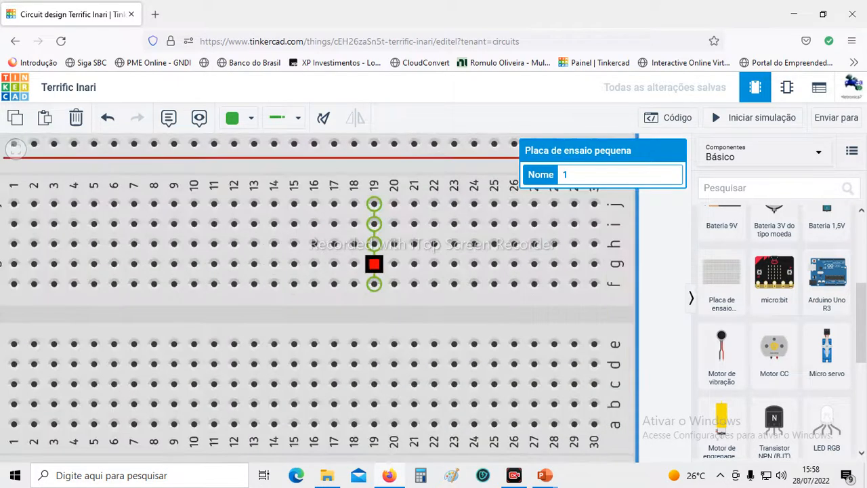
pyautogui.scroll(-2, 373, 261)
pyautogui.scroll(-2, 373, 261)
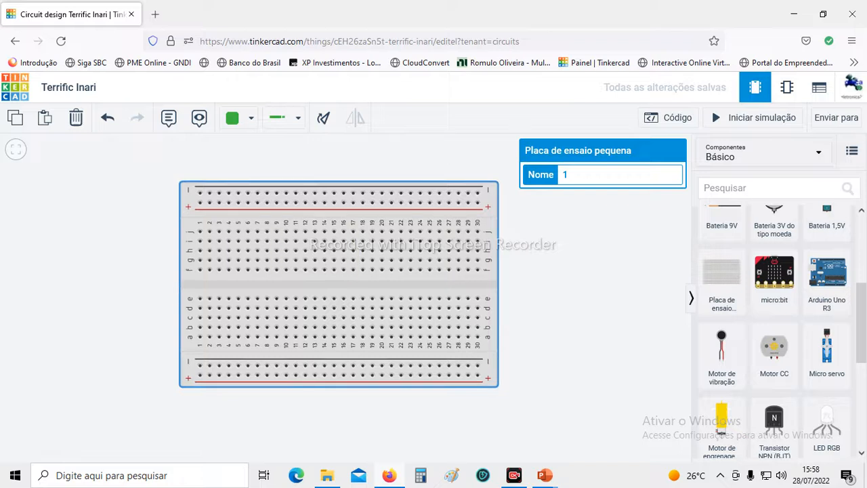
pyautogui.click(542, 305)
pyautogui.moveTo(339, 285); pyautogui.dragTo(349, 314)
pyautogui.click(541, 298)
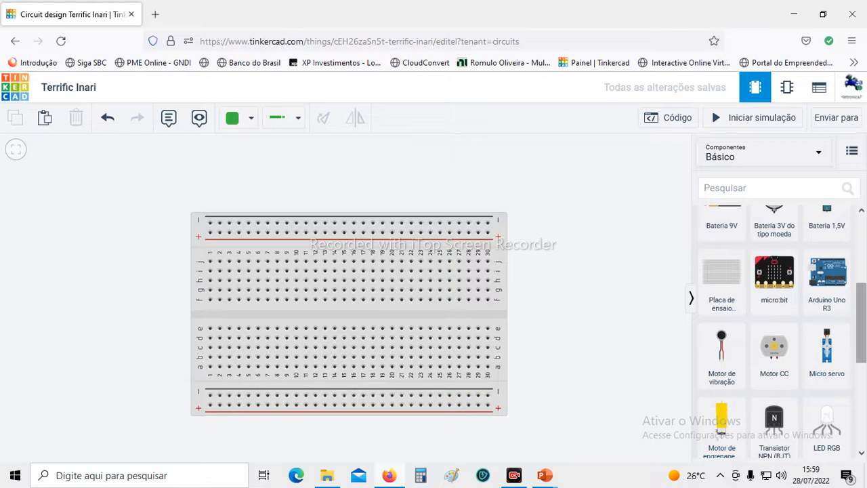
# Add a multimeter in resistance mode (Resistência) and position it just above the breadboard's left half.
pyautogui.scroll(-4, 779, 331)
pyautogui.scroll(-2, 779, 332)
pyautogui.moveTo(774, 417); pyautogui.dragTo(105, 156)
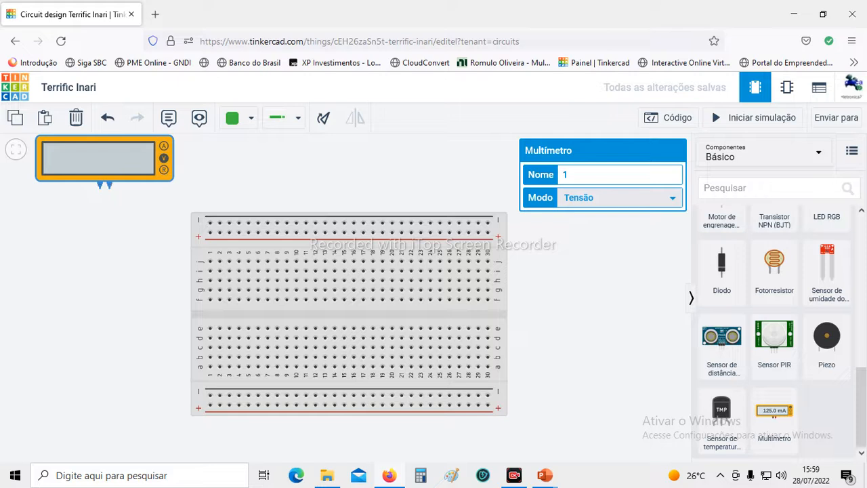
pyautogui.click(671, 197)
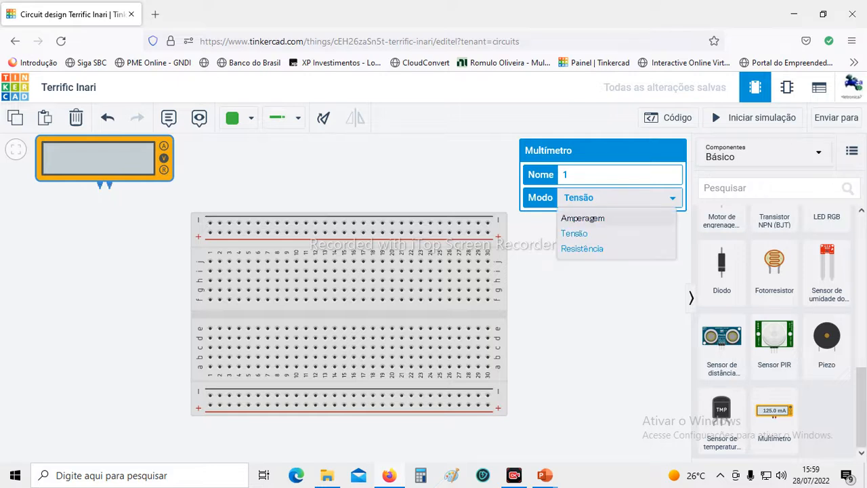
pyautogui.click(582, 249)
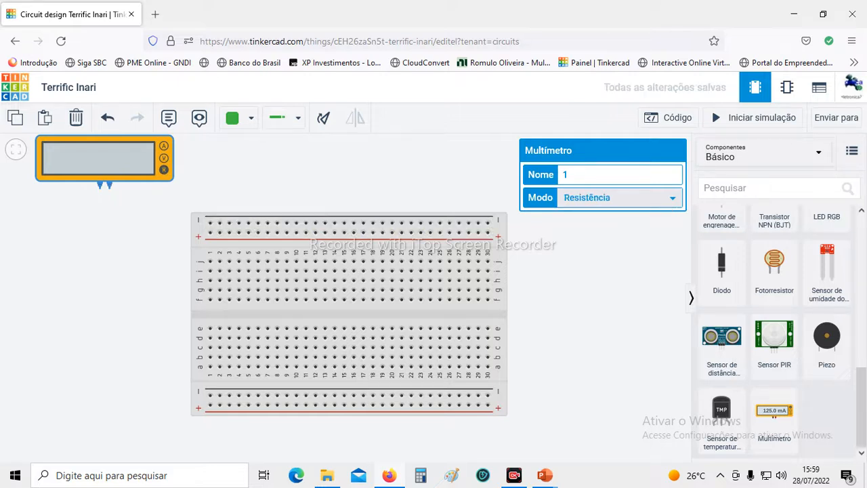
pyautogui.moveTo(105, 159); pyautogui.dragTo(243, 162)
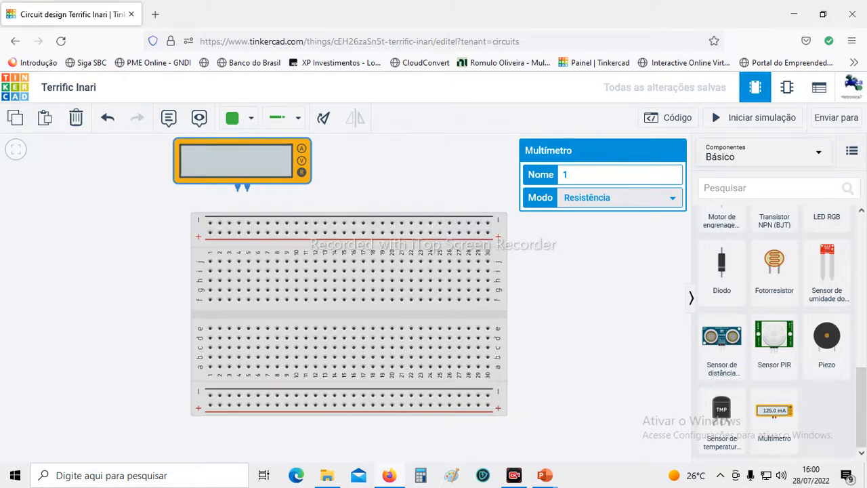
# Wire the multimeter's black and red probes to the upper negative rail at columns 2 and 8, and simulate the resistance measurement.
pyautogui.click(237, 186)
pyautogui.click(219, 223)
pyautogui.click(247, 186)
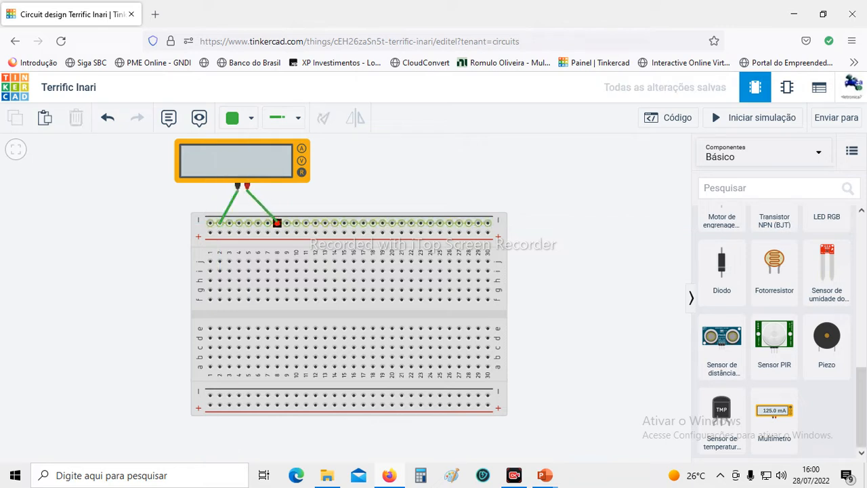
pyautogui.click(277, 223)
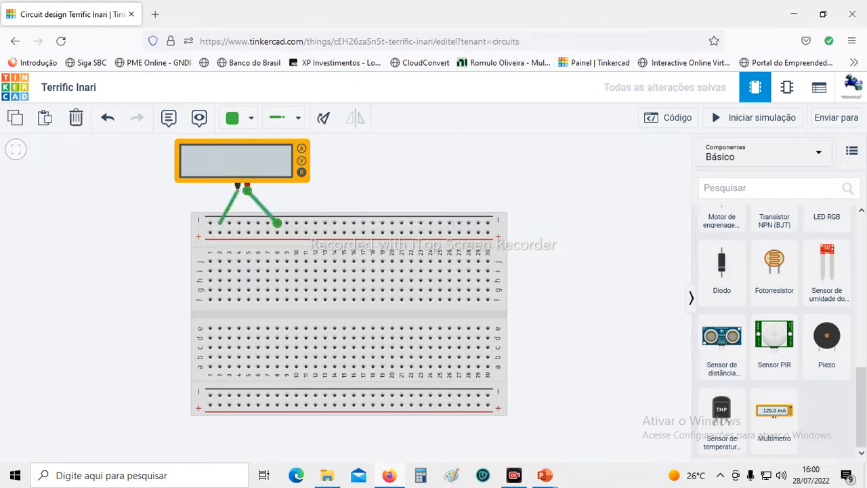
pyautogui.click(754, 117)
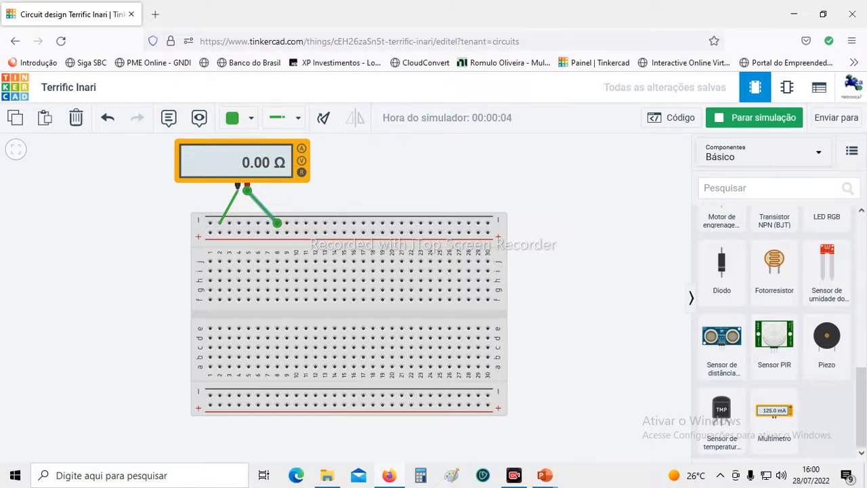
pyautogui.click(759, 117)
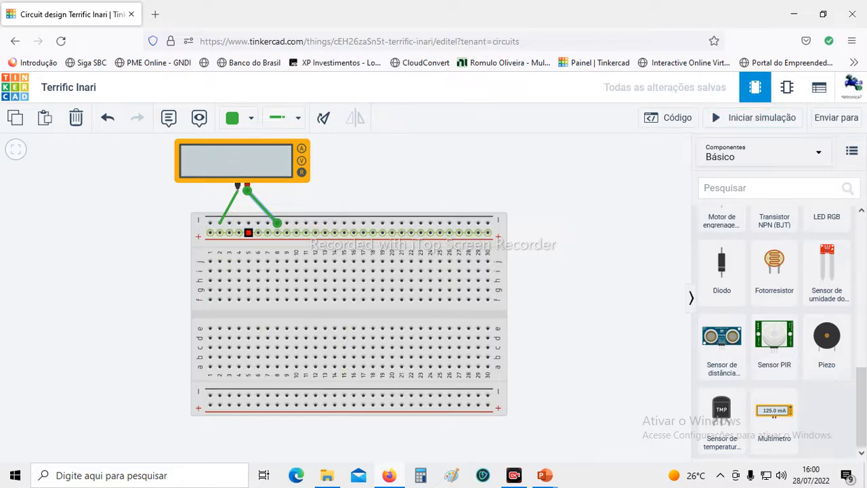
# Move both probe wires to the upper positive rail, red at column 8 and black at column 1, and simulate the resistance measurement.
pyautogui.moveTo(277, 223); pyautogui.dragTo(277, 232)
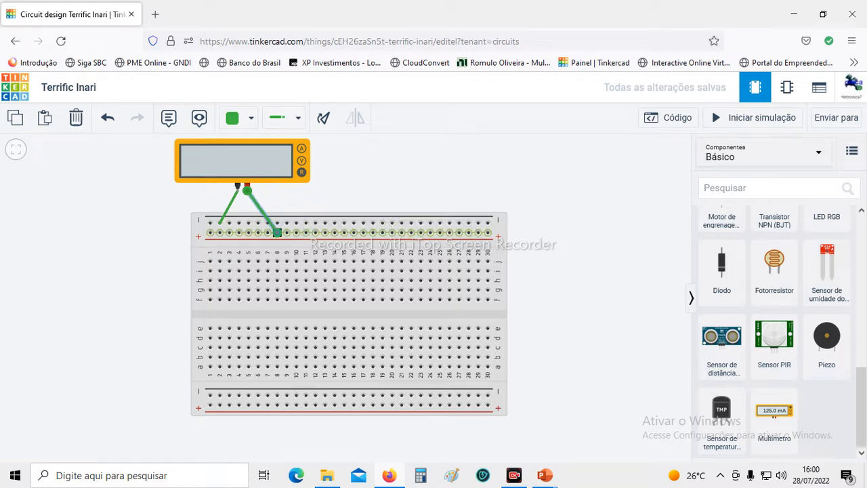
pyautogui.click(220, 223)
pyautogui.moveTo(219, 223); pyautogui.dragTo(210, 232)
pyautogui.click(754, 117)
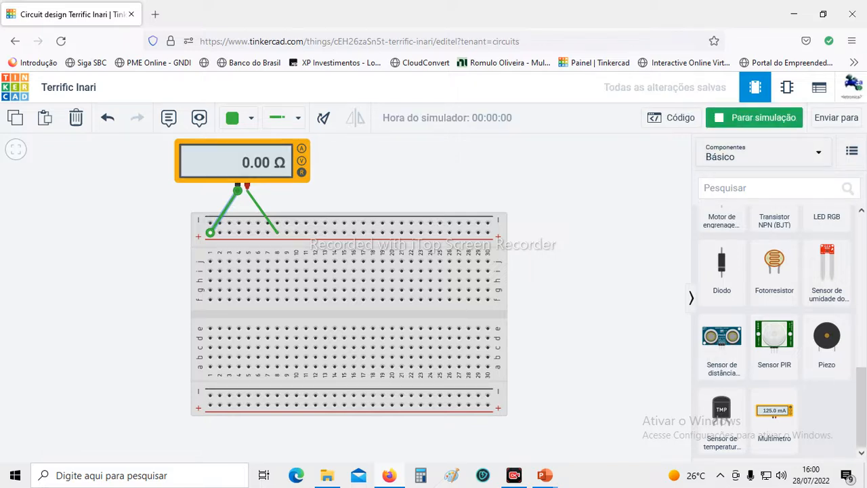
pyautogui.click(754, 118)
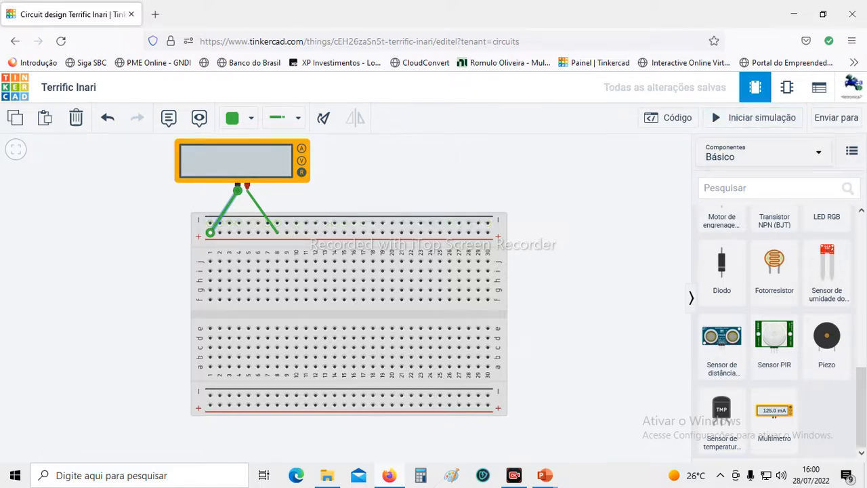
# Move the red probe's wire to the upper negative rail at column 9 and simulate the resistance between the two rails.
pyautogui.click(263, 212)
pyautogui.moveTo(277, 232); pyautogui.dragTo(287, 223)
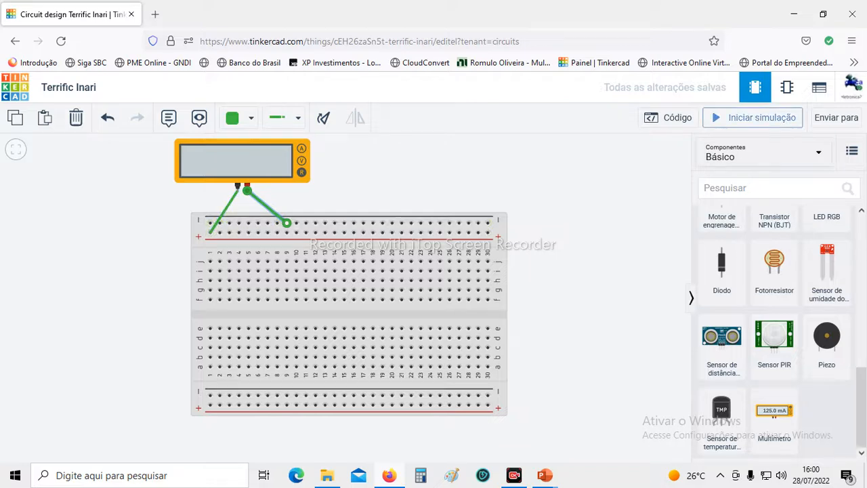
pyautogui.click(754, 117)
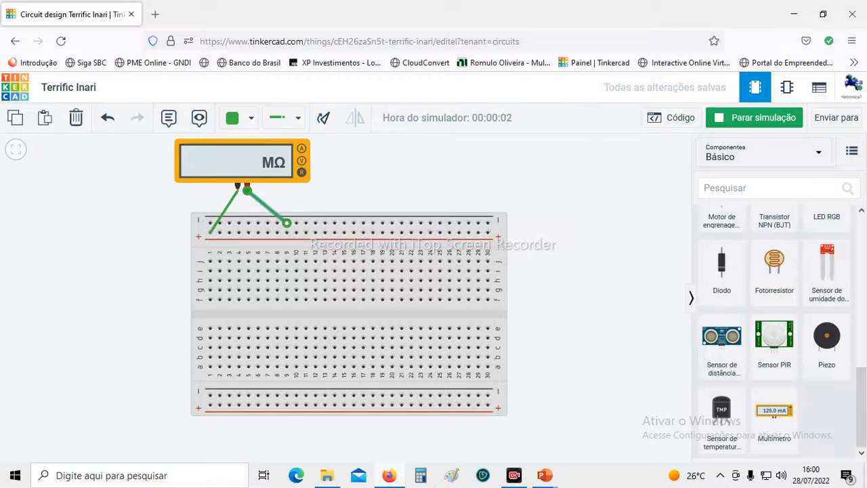
# Move the black probe's wire to hole j1 and the red one to h1, and simulate the resistance within that column.
pyautogui.click(223, 212)
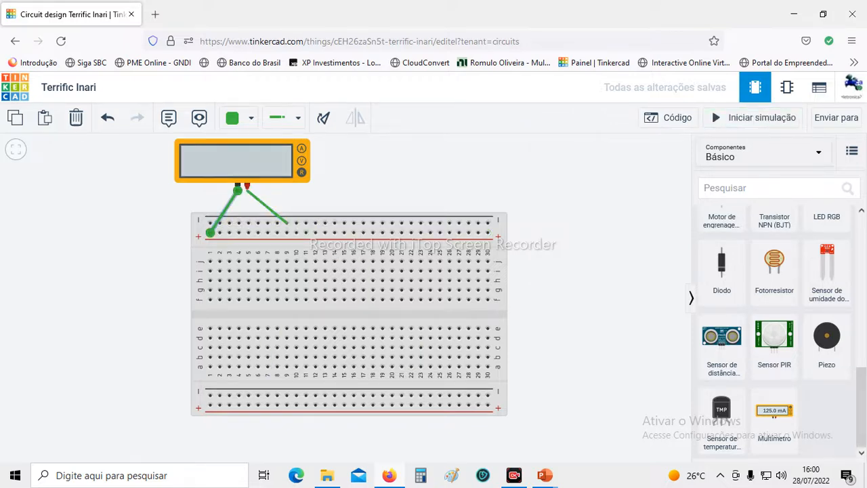
pyautogui.moveTo(210, 232); pyautogui.dragTo(210, 261)
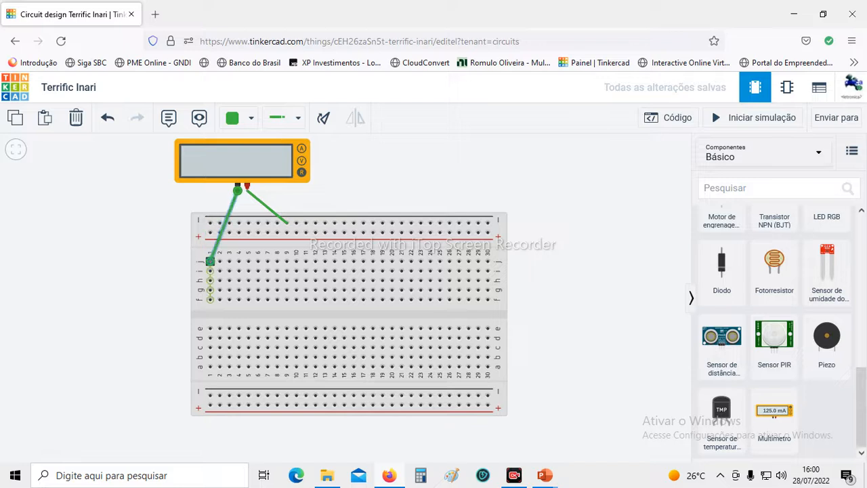
pyautogui.click(273, 212)
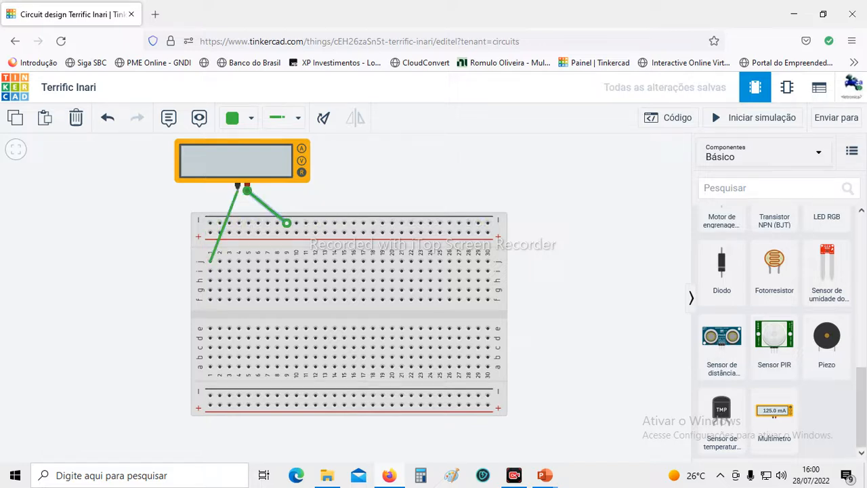
pyautogui.moveTo(286, 223); pyautogui.dragTo(210, 279)
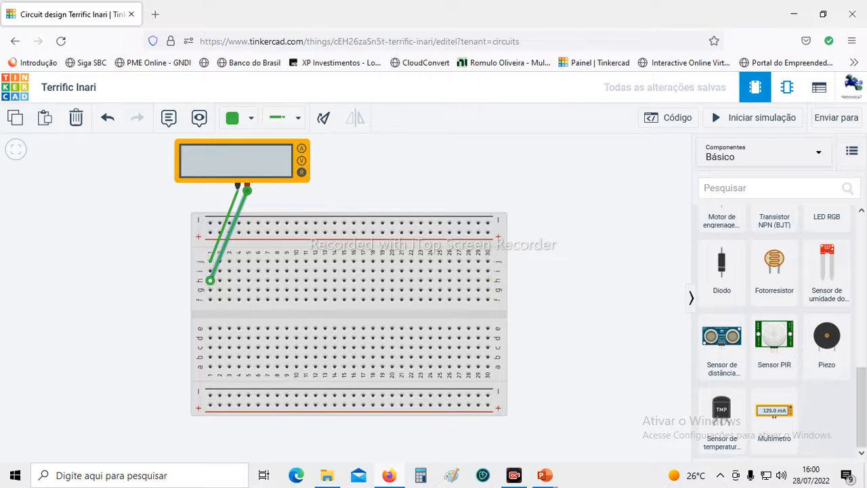
pyautogui.click(753, 117)
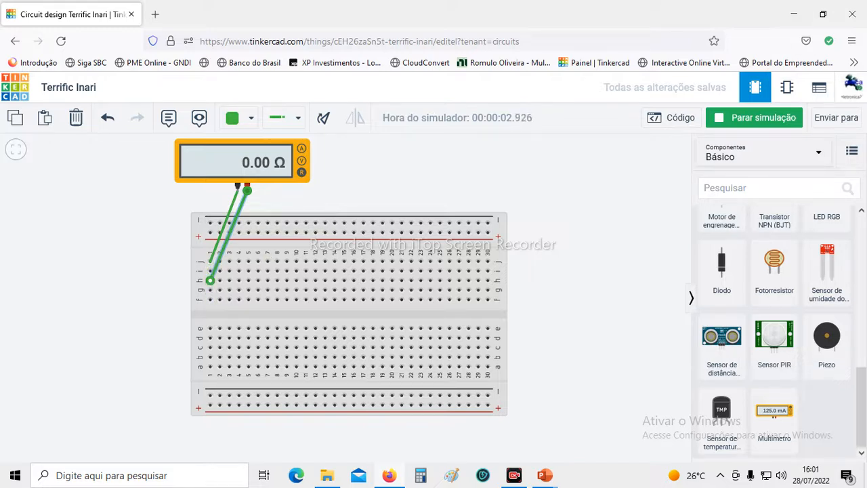
pyautogui.click(754, 118)
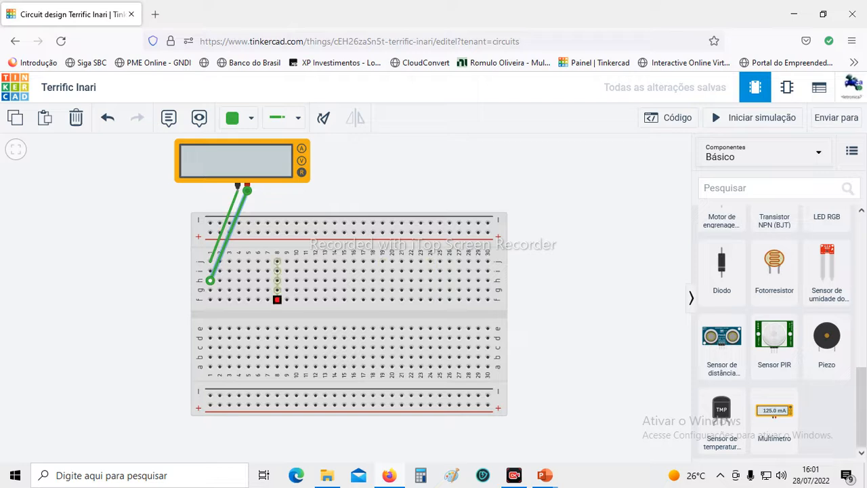
# Move the red probe's wire to hole h2 and simulate the resistance between columns 1 and 2.
pyautogui.moveTo(210, 280)
pyautogui.mouseDown()
pyautogui.moveTo(219, 280)
pyautogui.moveTo(170, 291)
pyautogui.moveTo(168, 261)
pyautogui.moveTo(210, 278)
pyautogui.mouseUp()
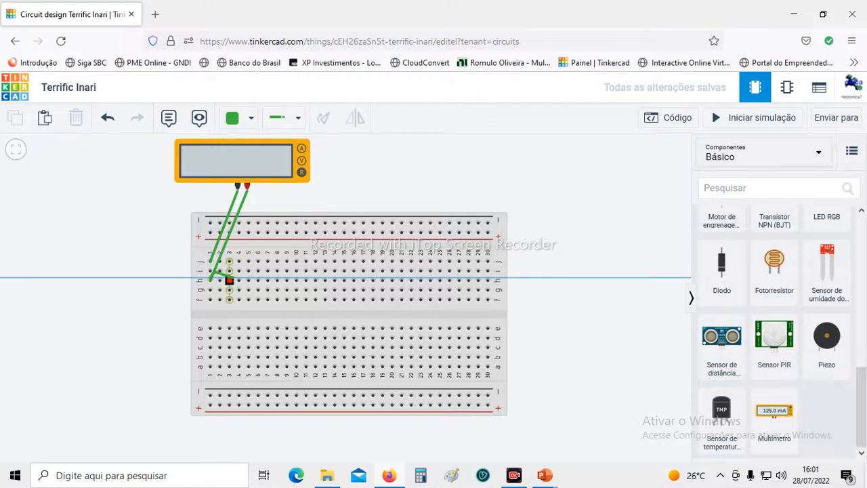
pyautogui.click(210, 280)
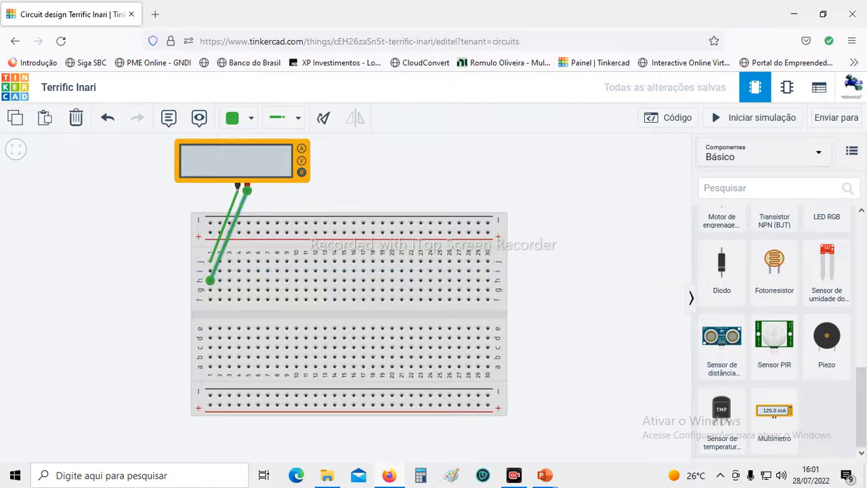
pyautogui.click(219, 280)
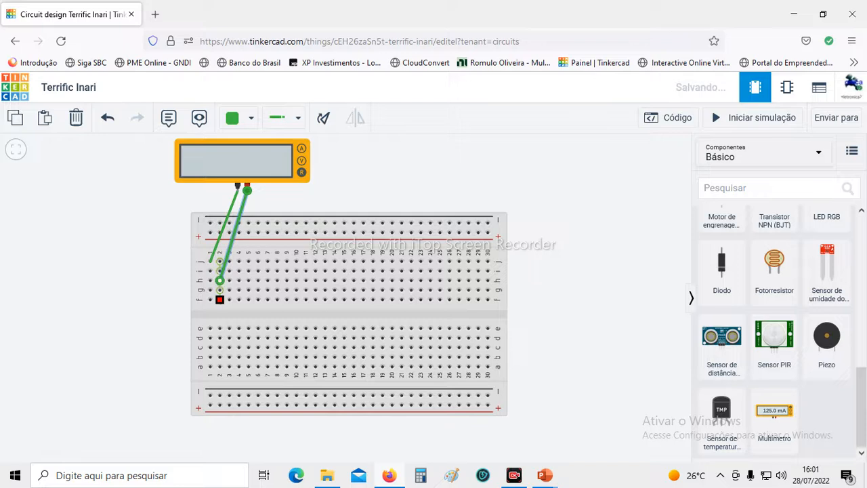
pyautogui.click(745, 117)
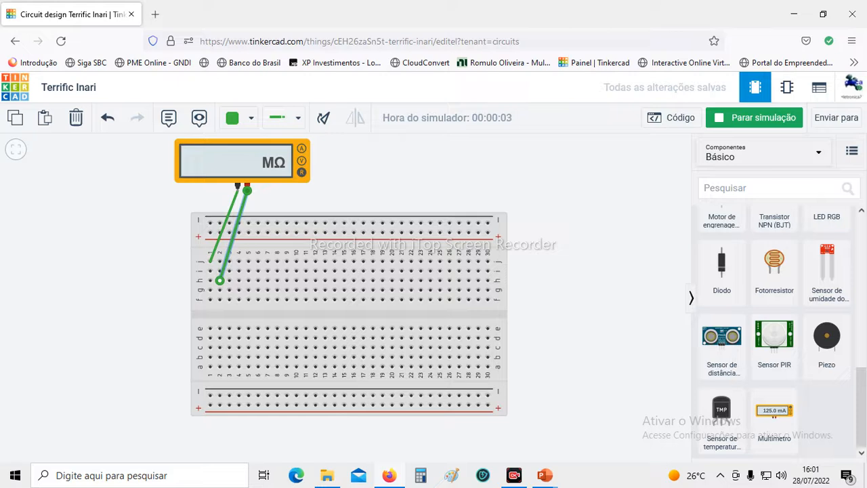
pyautogui.click(754, 117)
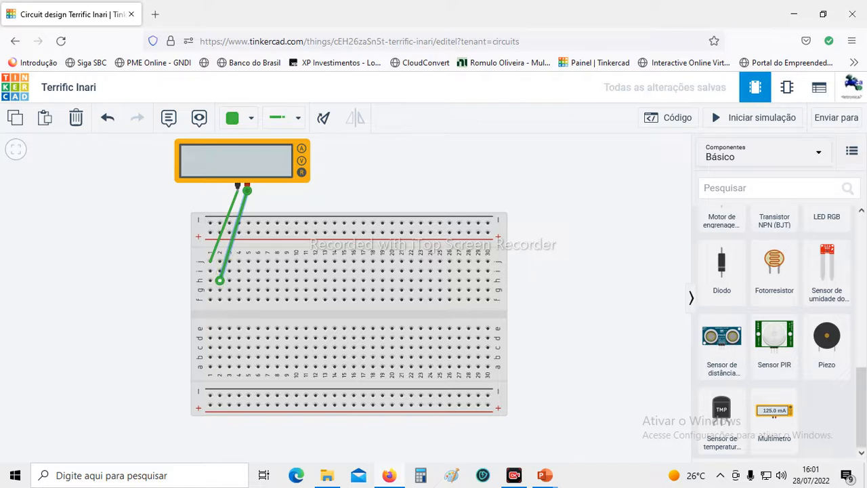
# Move the red probe's wire to hole c1 and simulate the resistance across the breadboard's centre gap.
pyautogui.moveTo(219, 279); pyautogui.dragTo(210, 347)
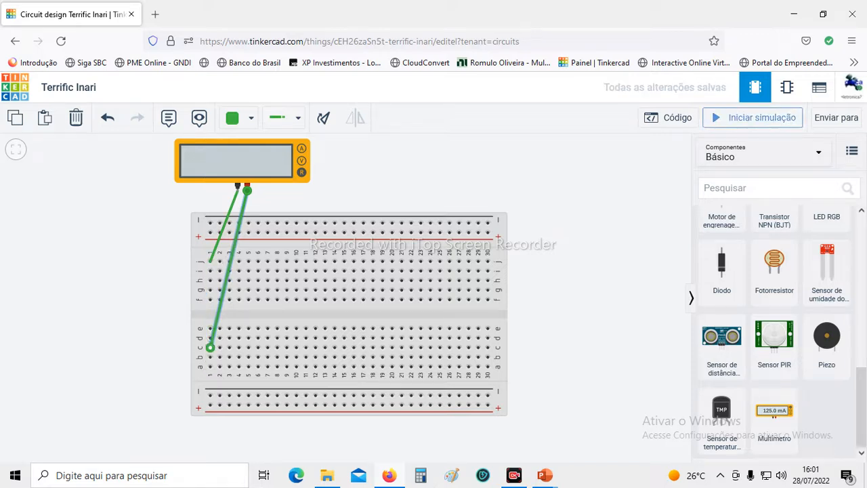
pyautogui.click(754, 117)
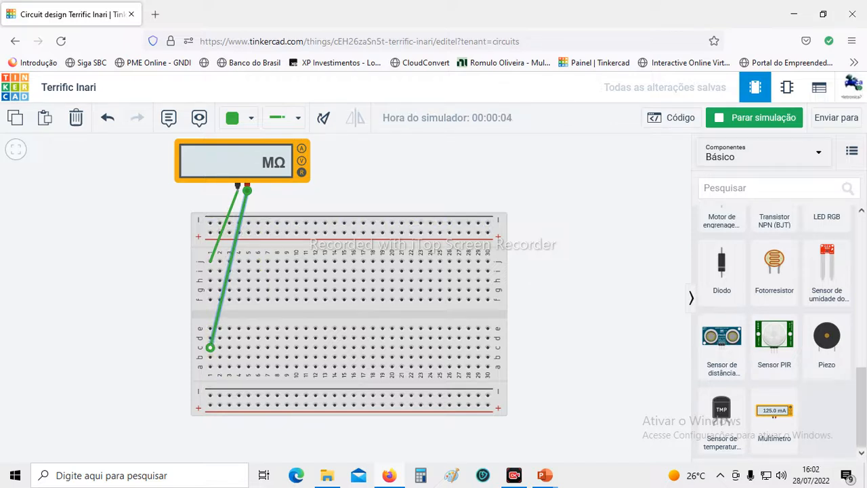
pyautogui.click(754, 118)
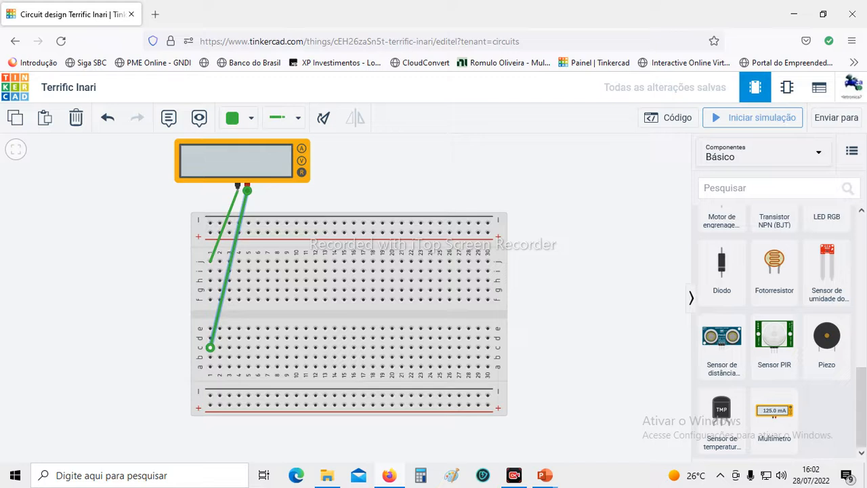
# Delete both wires connecting the multimeter probes to the breadboard.
pyautogui.press('Delete')
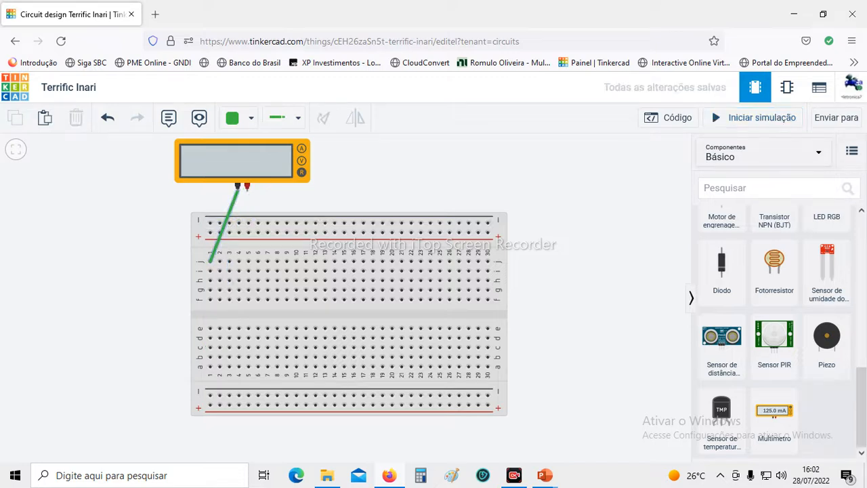
pyautogui.press('Delete')
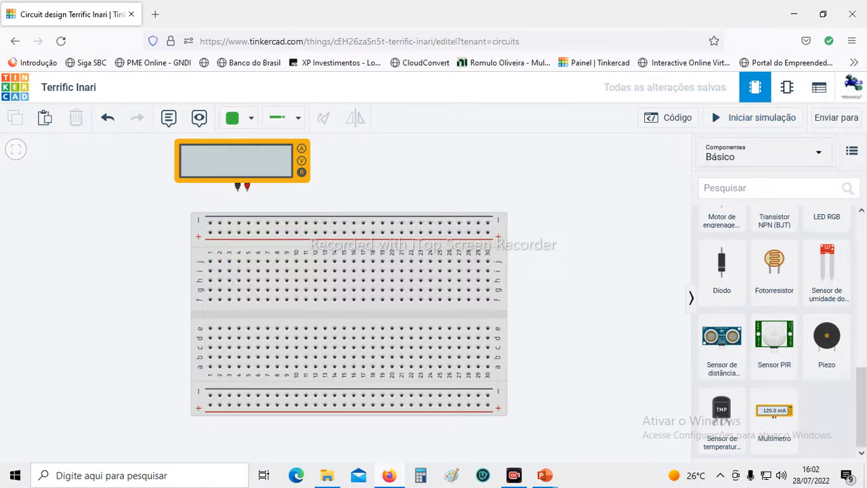
# Place a resistor vertically across the breadboard's centre gap in column 1, from g1 to e1.
pyautogui.scroll(10, 779, 325)
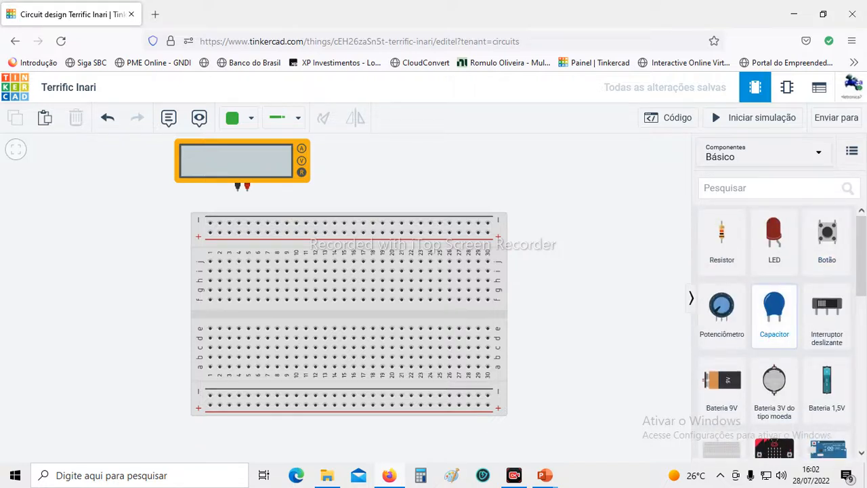
pyautogui.moveTo(721, 237); pyautogui.dragTo(210, 274)
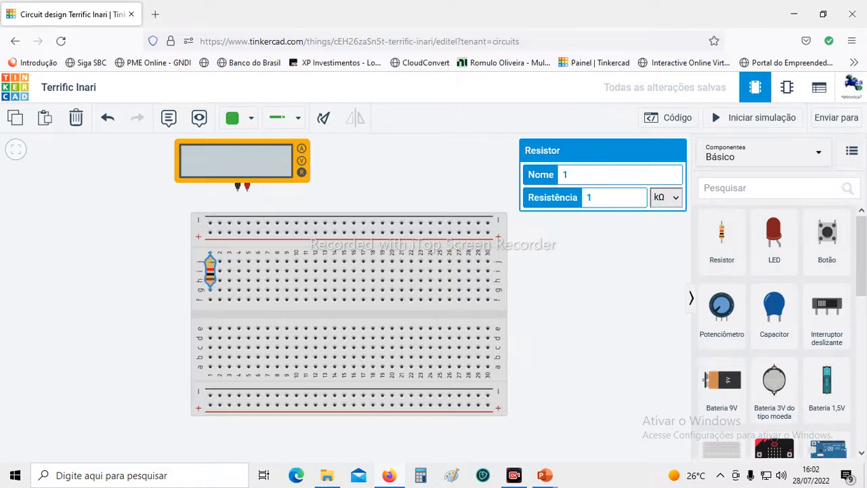
pyautogui.moveTo(210, 274); pyautogui.dragTo(210, 311)
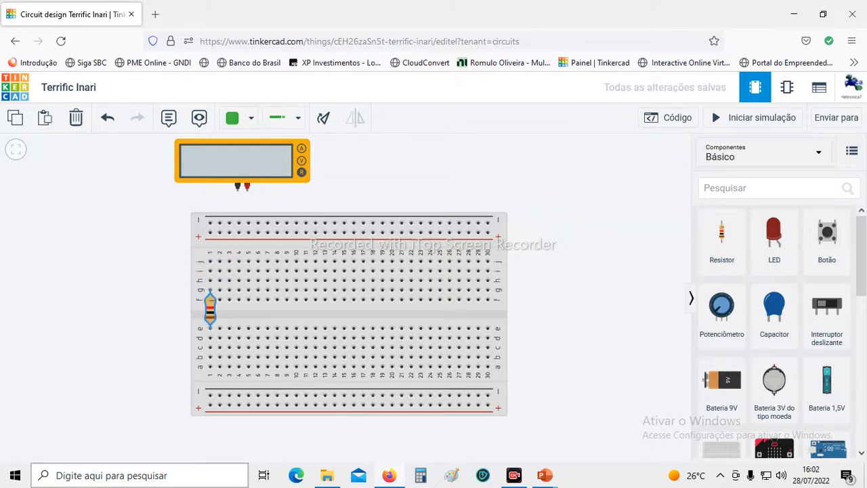
# Place a horizontal resistor from j1 to j5, and a copy of it from i5 to i9.
pyautogui.moveTo(721, 237); pyautogui.dragTo(588, 228)
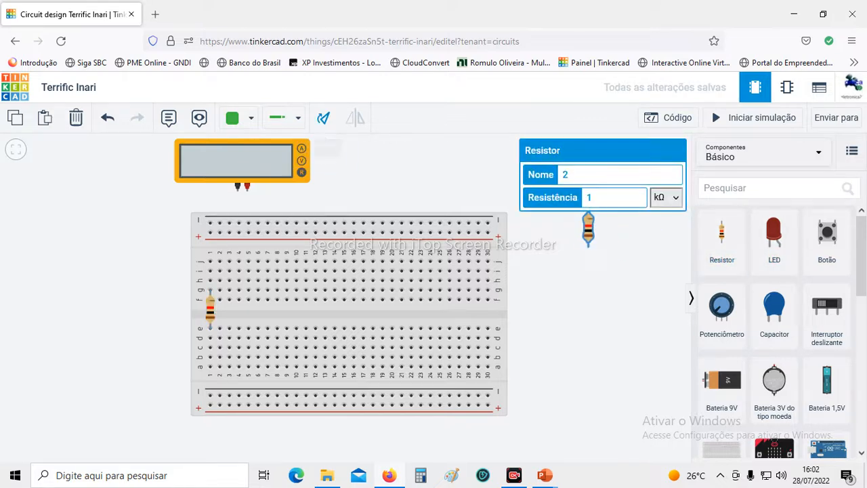
pyautogui.hotkey('ctrl', 'r')
pyautogui.hotkey('ctrl', 'r')
pyautogui.hotkey('ctrl', 'r')
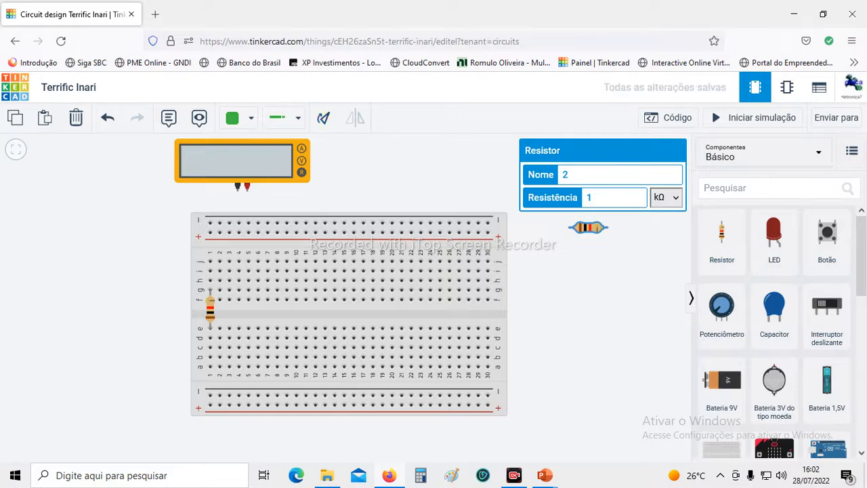
pyautogui.moveTo(588, 227); pyautogui.dragTo(229, 261)
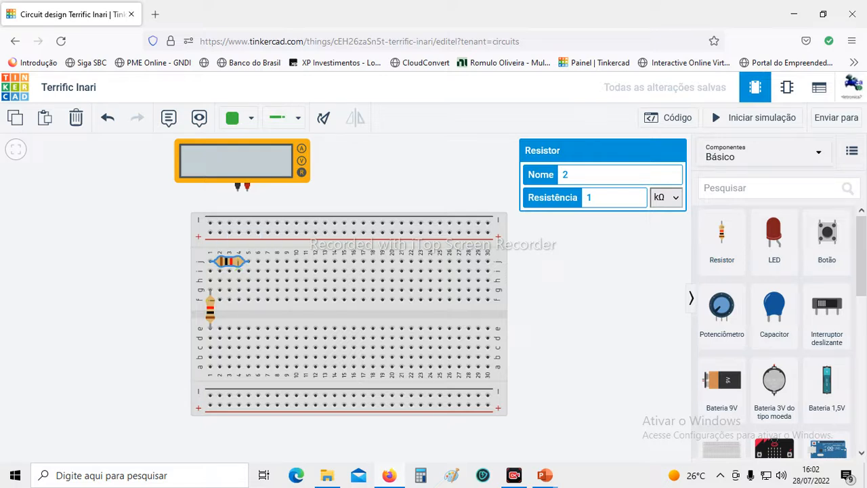
pyautogui.hotkey('ctrl', 'v')
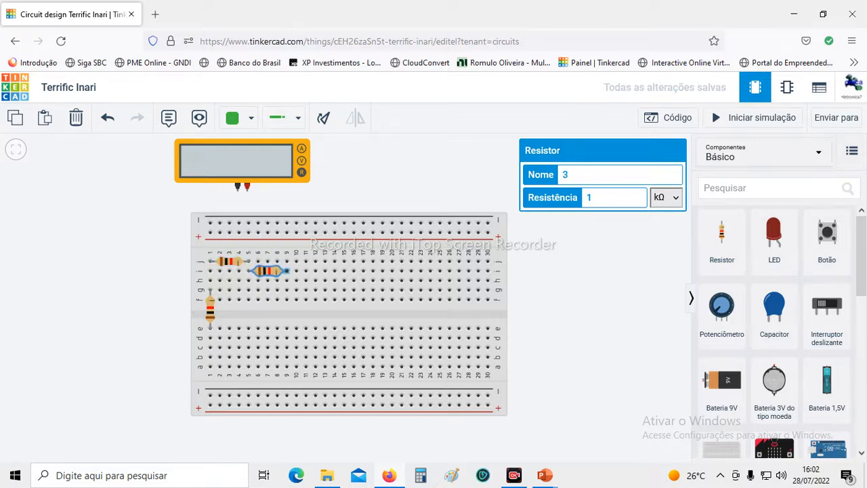
pyautogui.click(271, 271)
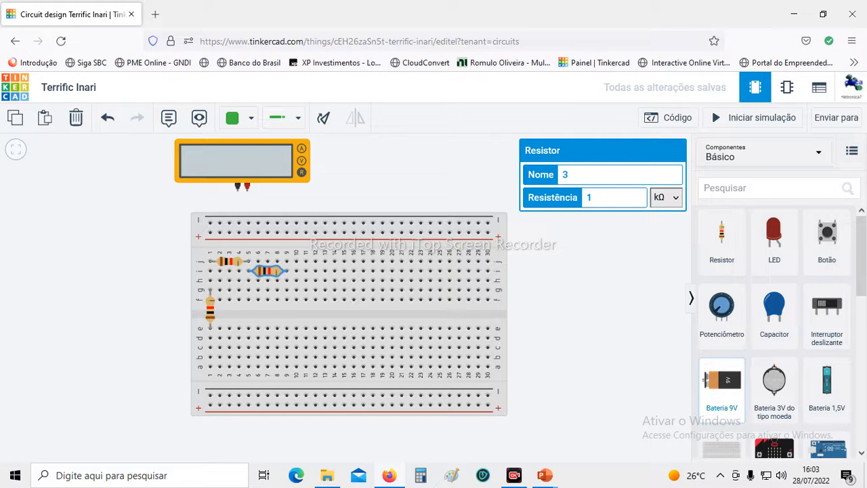
# Add a 9V battery beside the breadboard's column 1 end, rotated upright with its terminals facing up.
pyautogui.moveTo(721, 383); pyautogui.dragTo(187, 350)
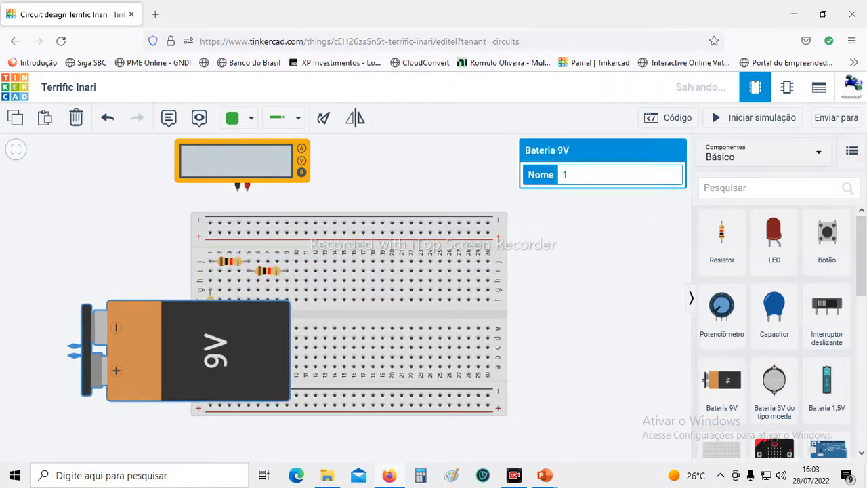
pyautogui.click(355, 118)
pyautogui.click(355, 118)
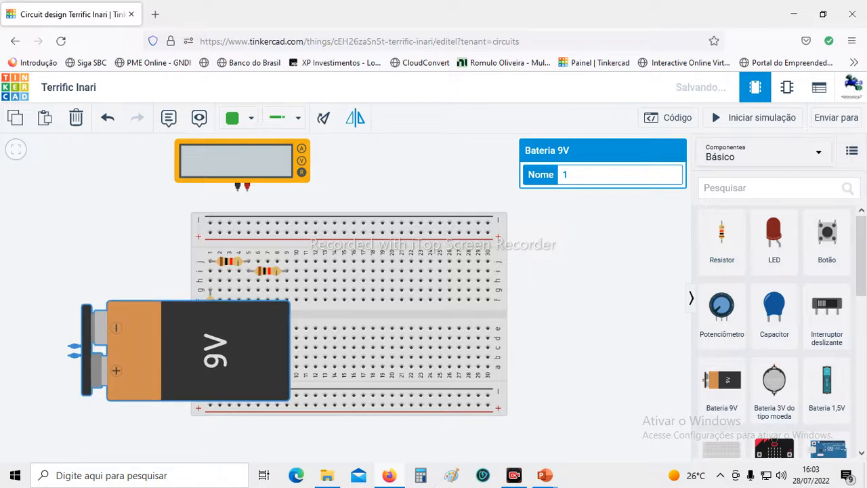
pyautogui.click(323, 118)
pyautogui.click(323, 118)
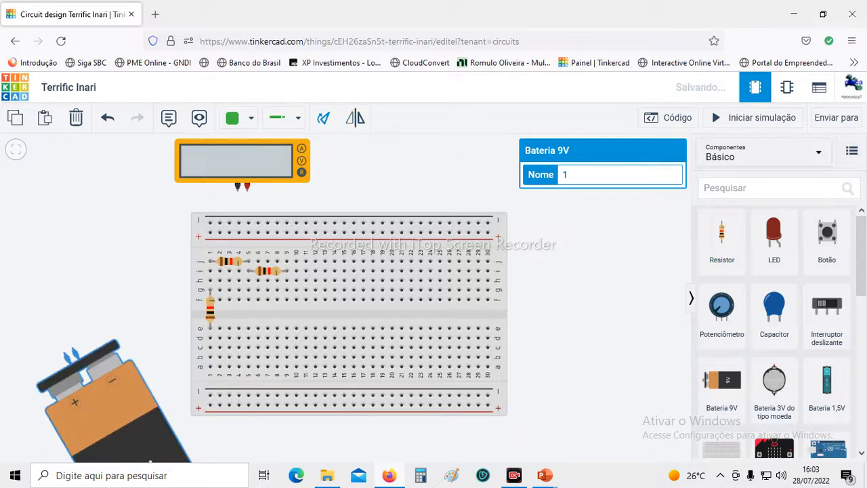
pyautogui.click(323, 118)
pyautogui.moveTo(68, 420); pyautogui.dragTo(81, 332)
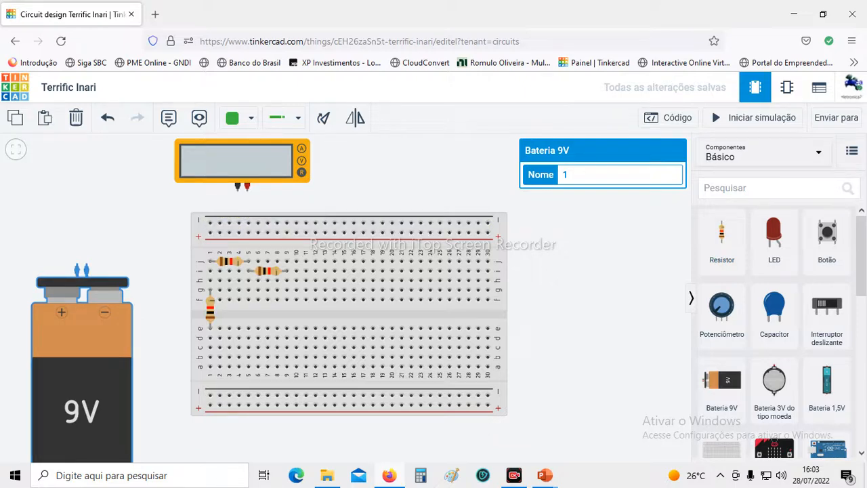
pyautogui.click(163, 250)
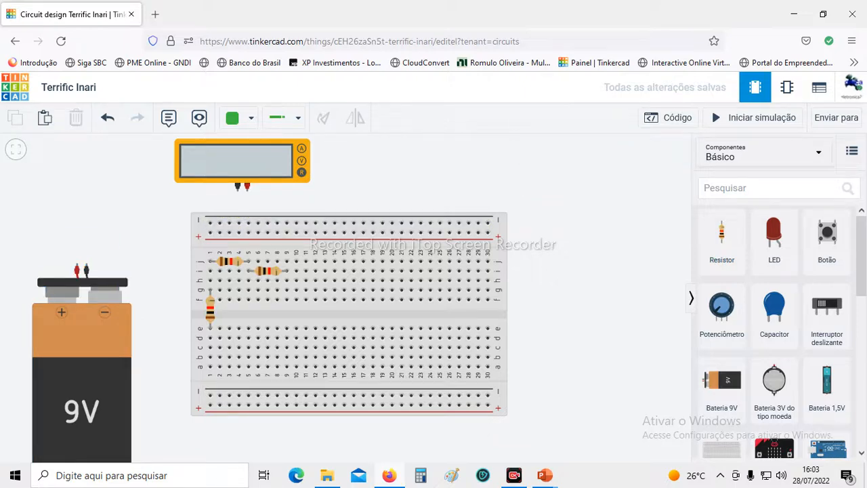
# Wire the battery's positive terminal to the upper negative rail at column 1 and colour the wire red.
pyautogui.click(77, 265)
pyautogui.click(76, 221)
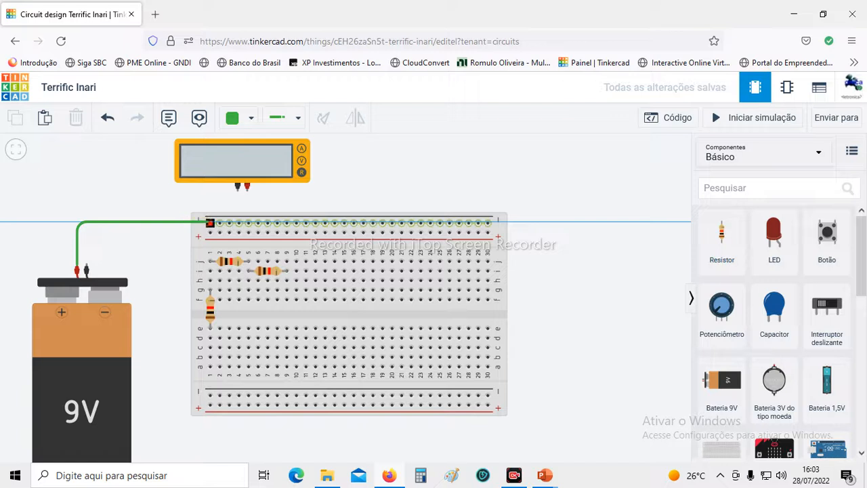
pyautogui.click(210, 222)
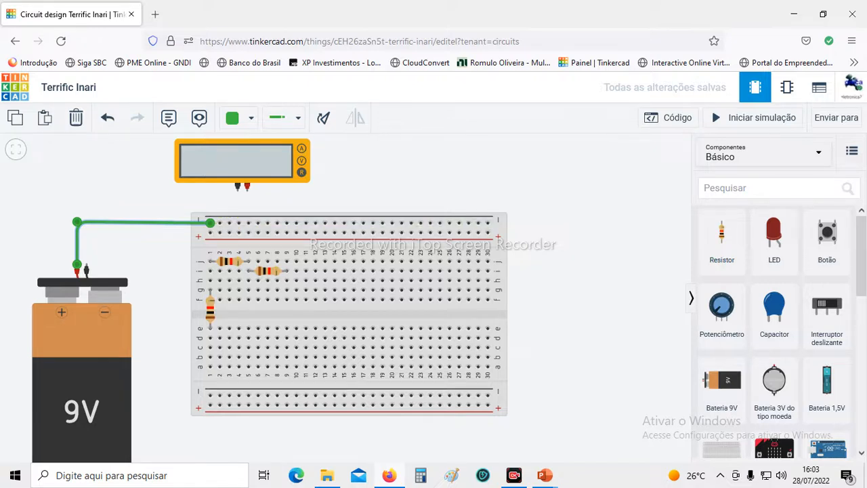
pyautogui.click(237, 118)
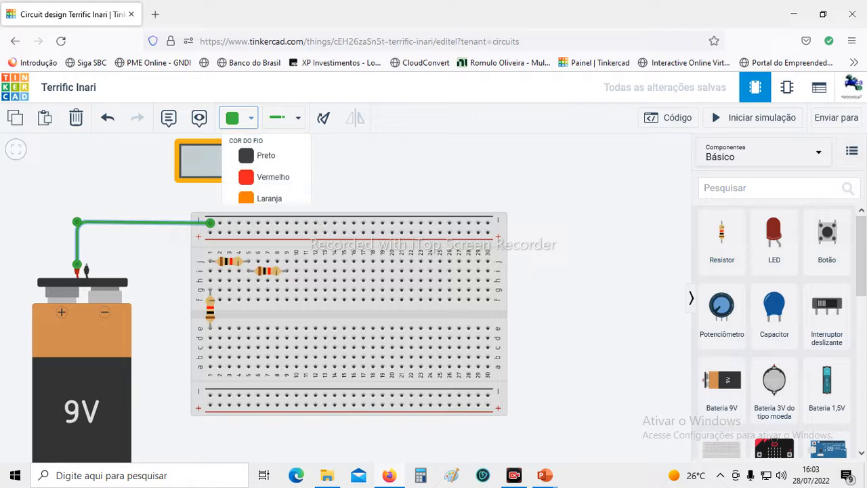
pyautogui.click(257, 176)
pyautogui.press('Escape')
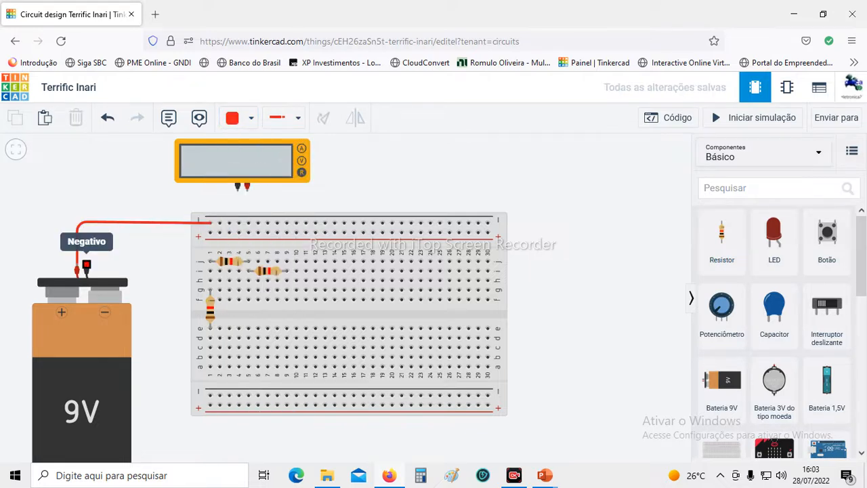
# Wire the battery's negative terminal around to the lower negative rail at column 1 and colour the wire black.
pyautogui.click(87, 264)
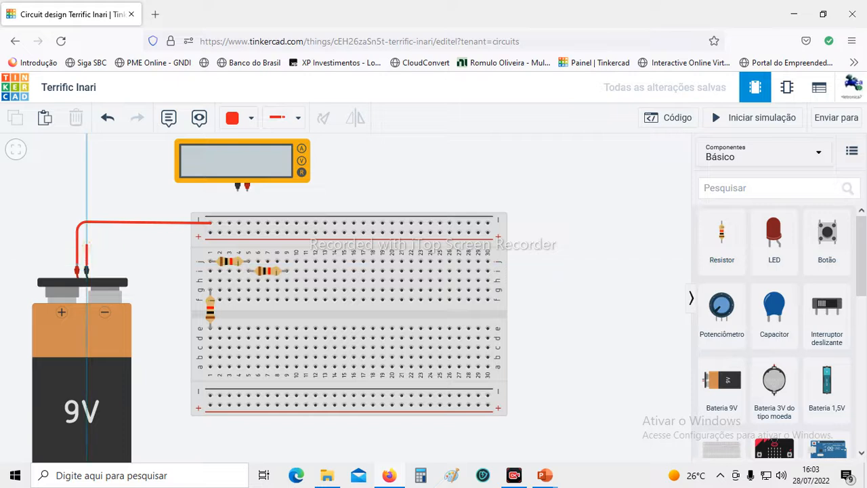
pyautogui.click(86, 249)
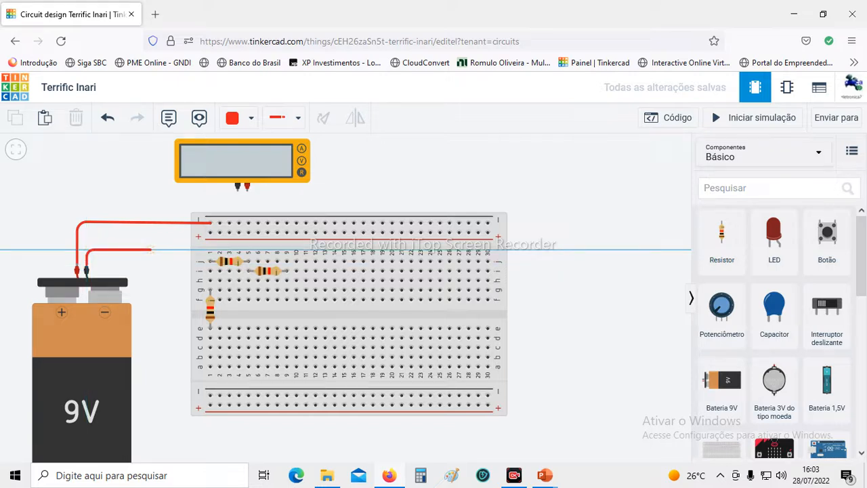
pyautogui.click(167, 249)
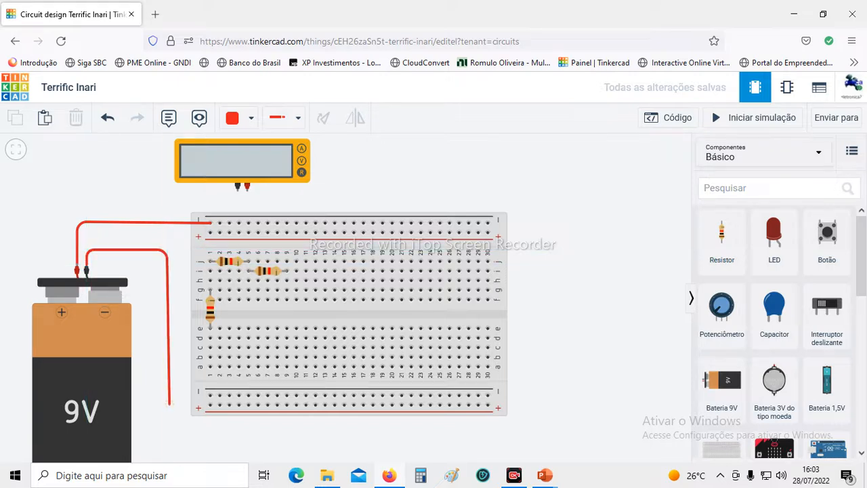
pyautogui.click(167, 394)
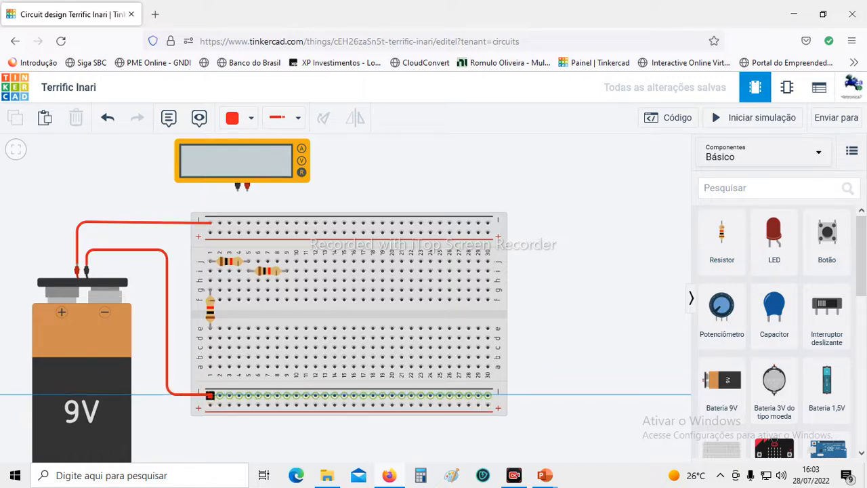
pyautogui.click(210, 395)
pyautogui.click(250, 118)
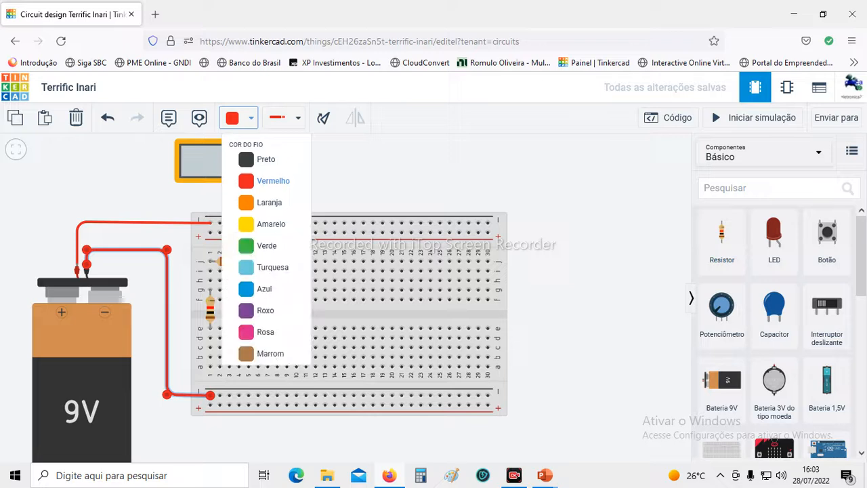
pyautogui.click(266, 161)
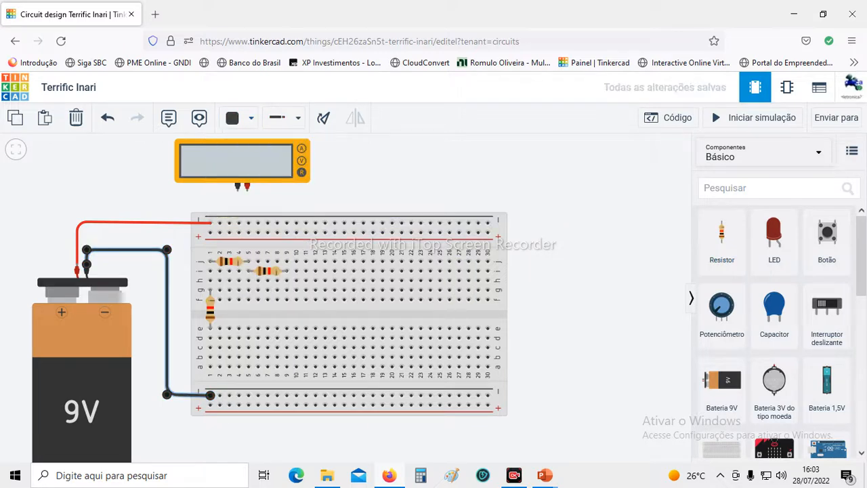
pyautogui.click(567, 318)
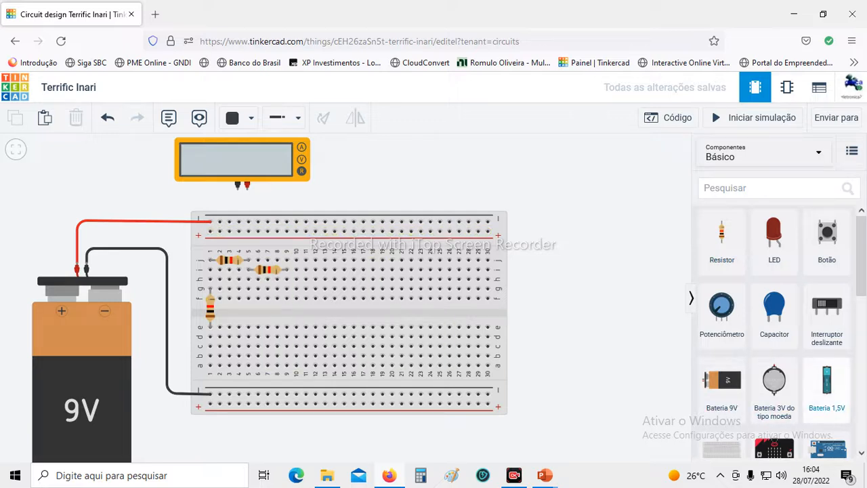
# Place an NPN transistor (BJT) on the breadboard, turned upside down with its legs in holes i21 to i23.
pyautogui.scroll(-1, 774, 332)
pyautogui.scroll(-2, 775, 332)
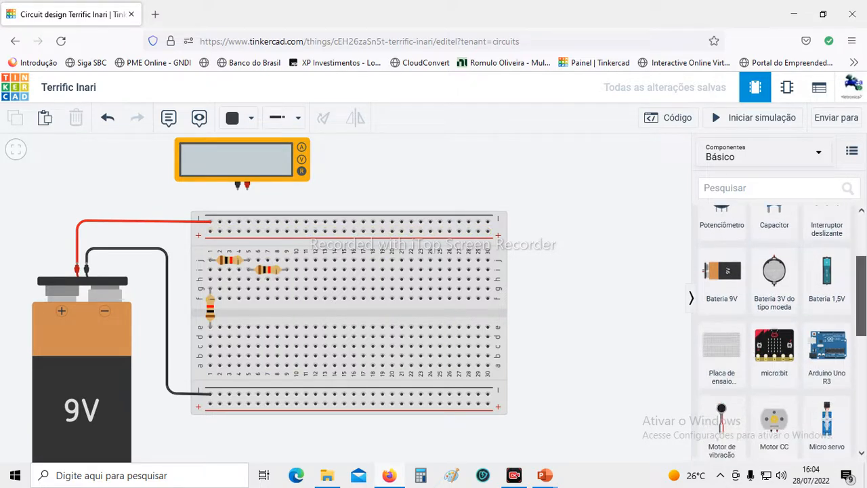
pyautogui.scroll(-4, 774, 332)
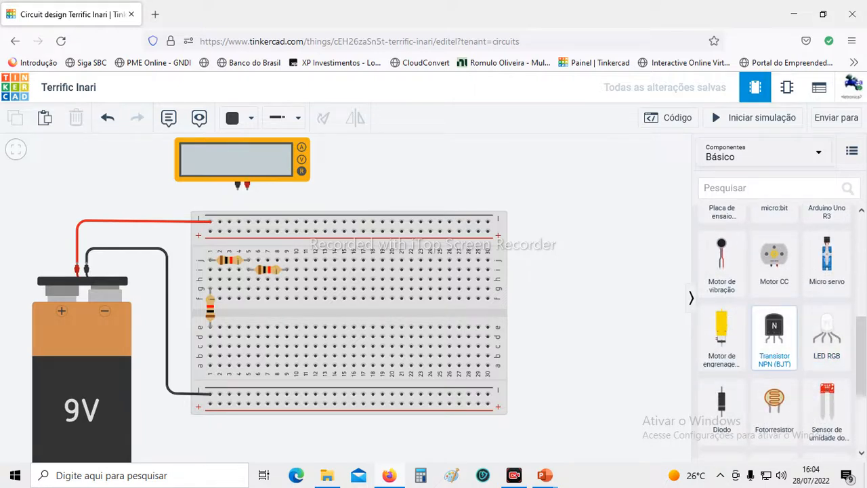
pyautogui.moveTo(774, 332)
pyautogui.mouseDown()
pyautogui.moveTo(619, 227)
pyautogui.moveTo(483, 203)
pyautogui.moveTo(411, 247)
pyautogui.mouseUp()
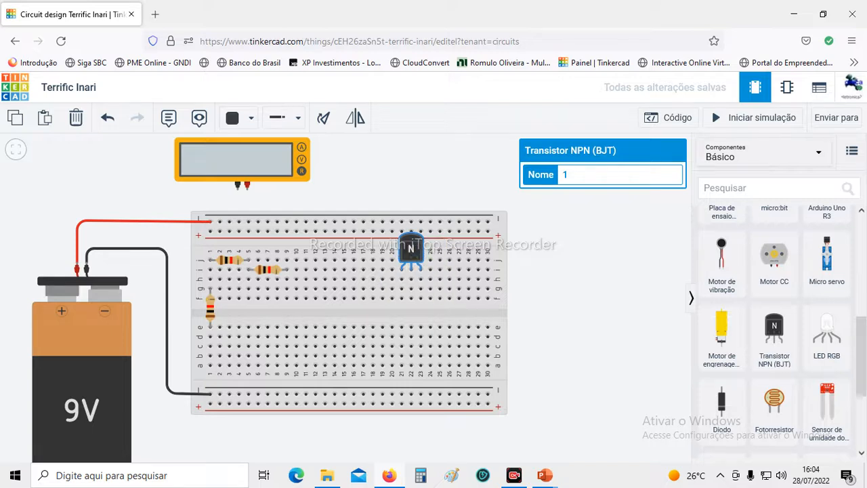
pyautogui.moveTo(411, 248); pyautogui.dragTo(410, 291)
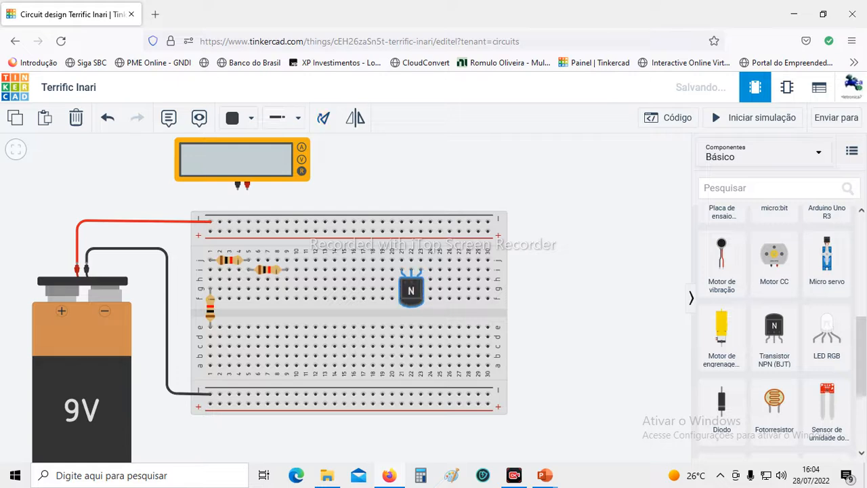
pyautogui.press('Escape')
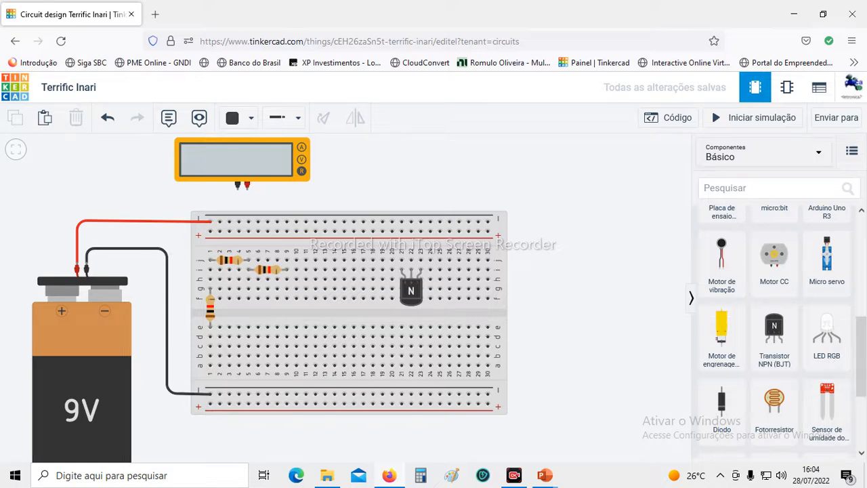
# From the full component library, place a 74HC00 quad NAND gate across the breadboard's centre gap, with its pins in columns 9 to 15.
pyautogui.click(764, 153)
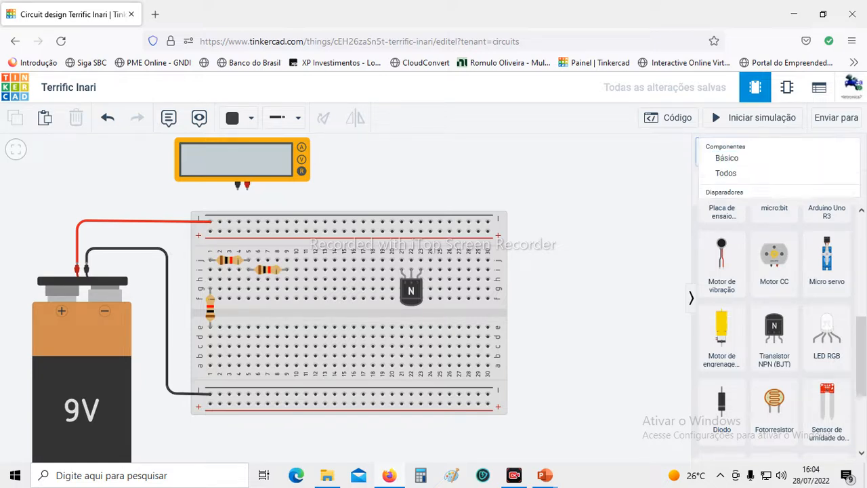
pyautogui.click(779, 177)
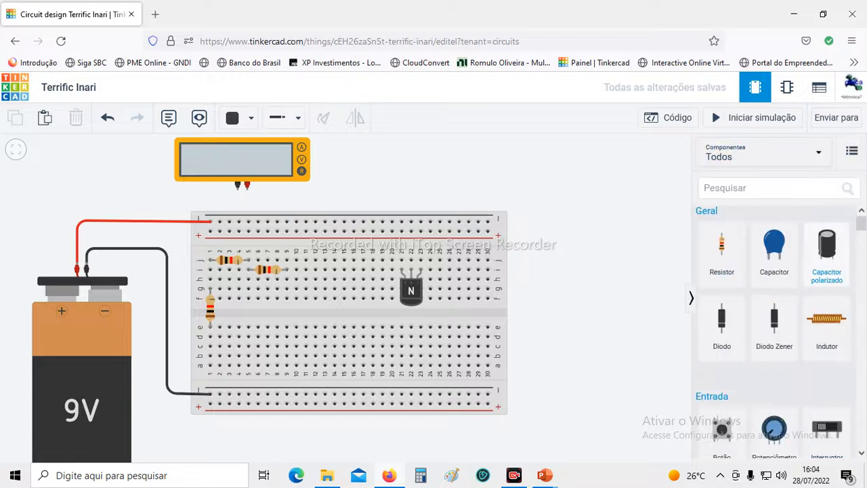
pyautogui.scroll(-5, 774, 325)
pyautogui.scroll(-5, 774, 332)
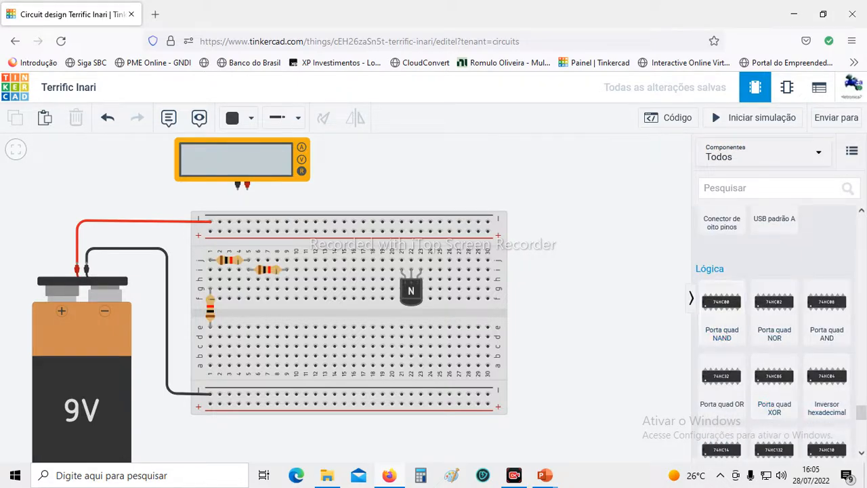
pyautogui.moveTo(860, 413); pyautogui.dragTo(860, 408)
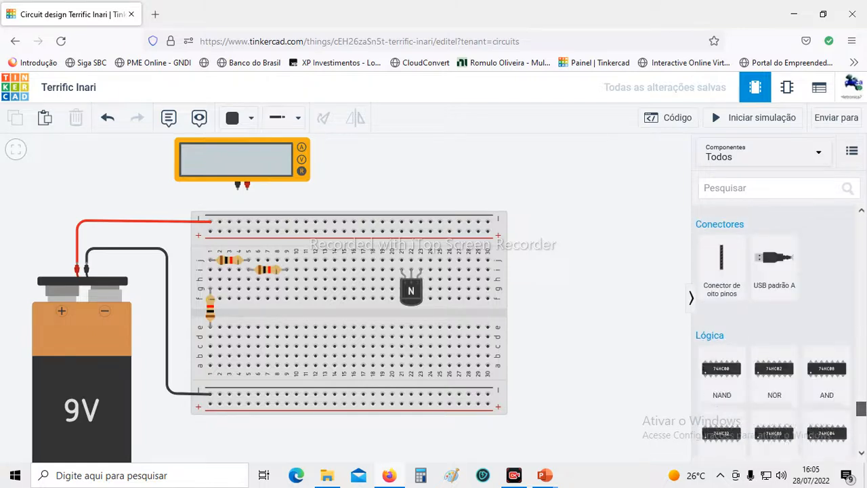
pyautogui.moveTo(721, 372); pyautogui.dragTo(315, 312)
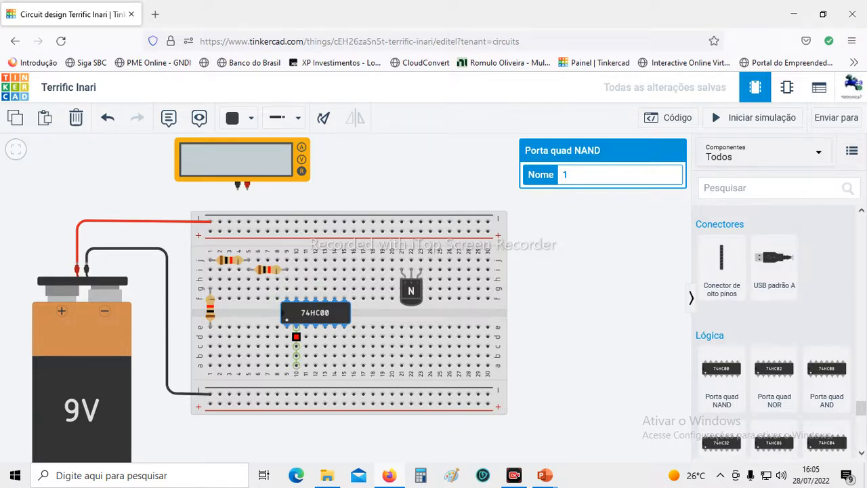
# Move the 74HC00 chip into the lower half between rows a and d, and back across the centre gap at columns 10 to 16.
pyautogui.moveTo(314, 313); pyautogui.dragTo(314, 352)
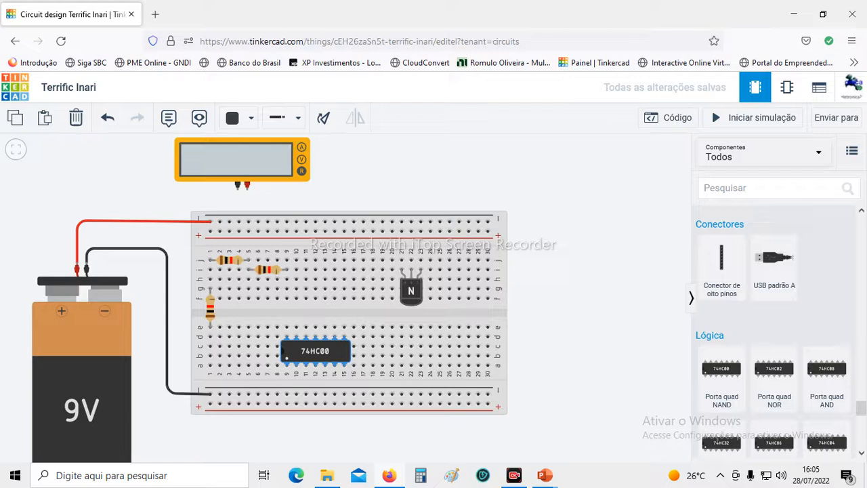
pyautogui.moveTo(316, 351); pyautogui.dragTo(324, 312)
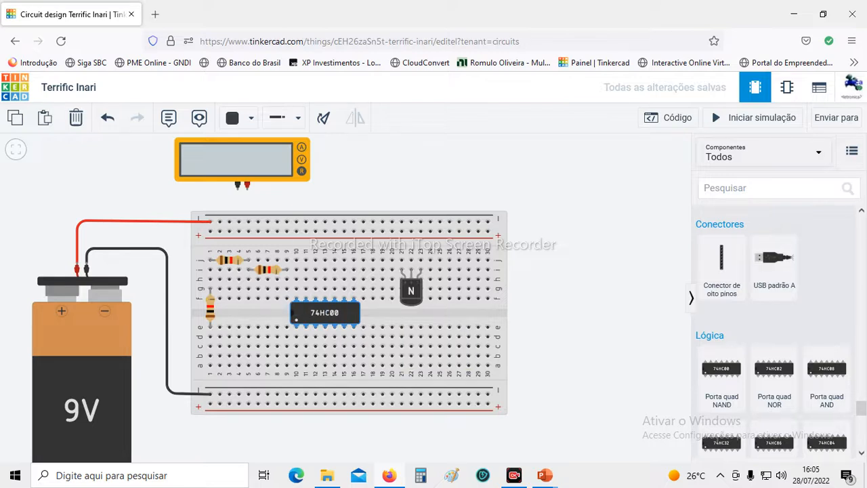
pyautogui.moveTo(861, 407); pyautogui.dragTo(861, 224)
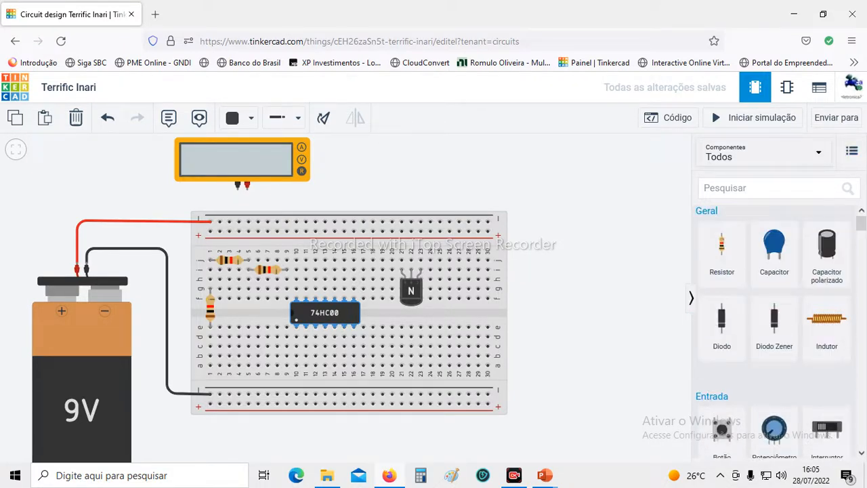